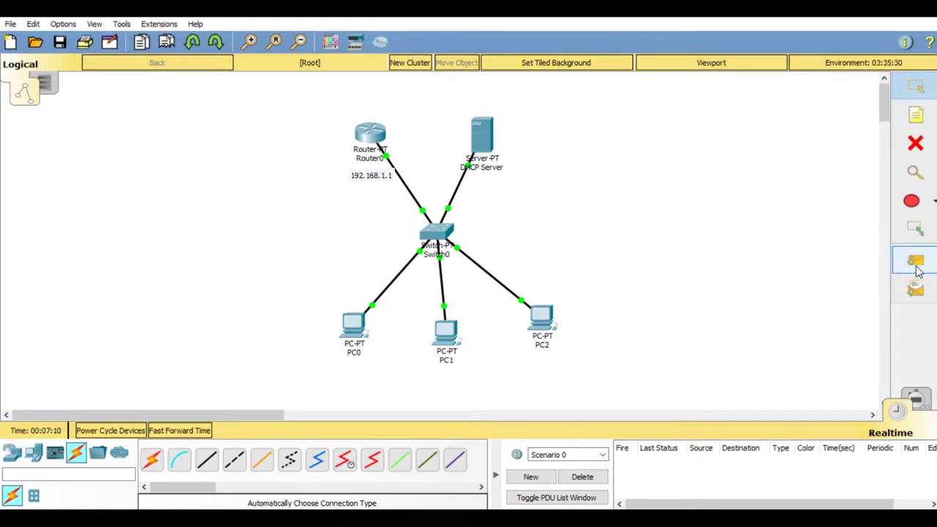
Send simple PDU test pings from PC2 to PC1 and from PC0 to PC1
{"action": "left_click", "coordinate": [917, 270]}
{"action": "left_click", "coordinate": [542, 320]}
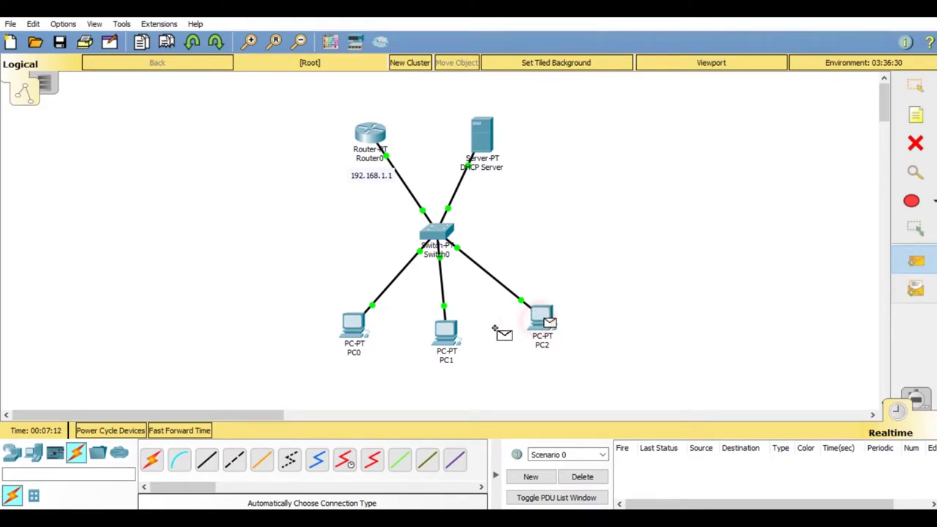
{"action": "left_click", "coordinate": [445, 331]}
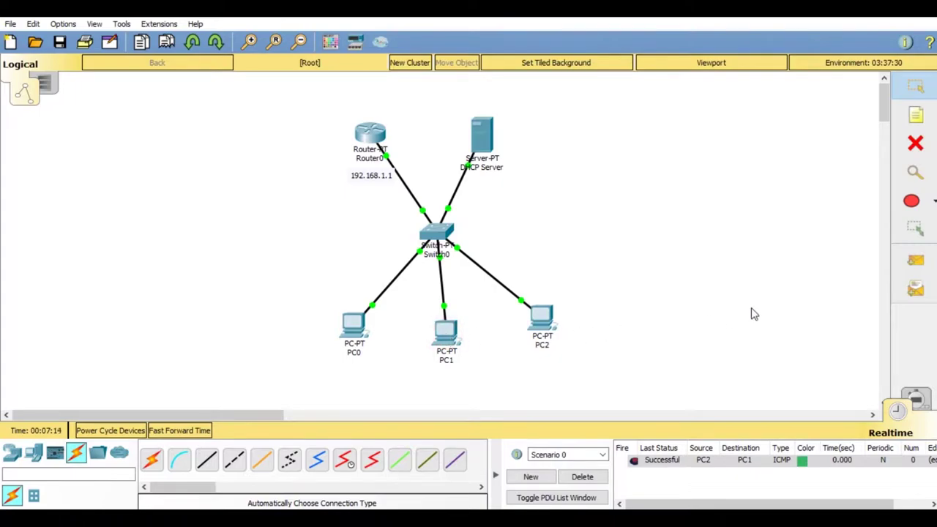
{"action": "left_click", "coordinate": [930, 262]}
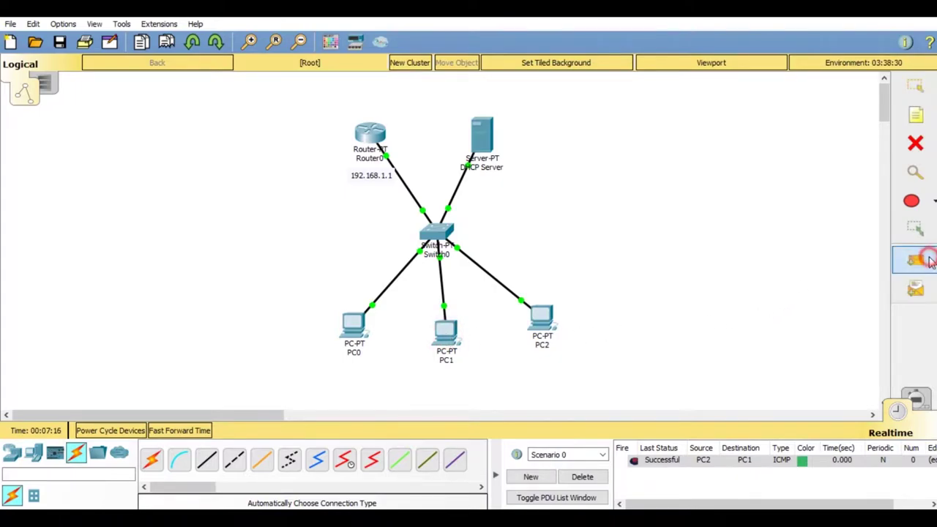
{"action": "left_click", "coordinate": [357, 329]}
{"action": "left_click", "coordinate": [442, 333]}
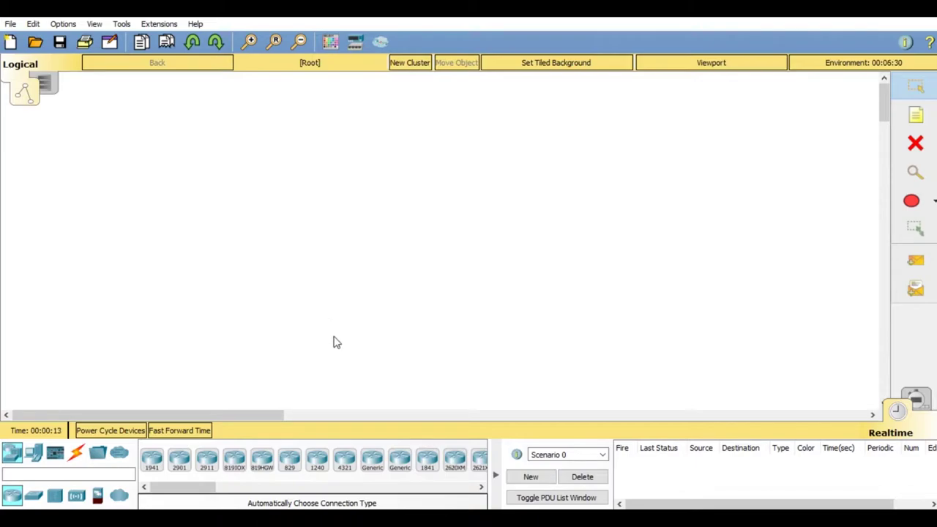
Place a generic Router0, Switch0 and Server0 in a row across the workspace
{"action": "left_click", "coordinate": [372, 460]}
{"action": "left_click", "coordinate": [186, 195]}
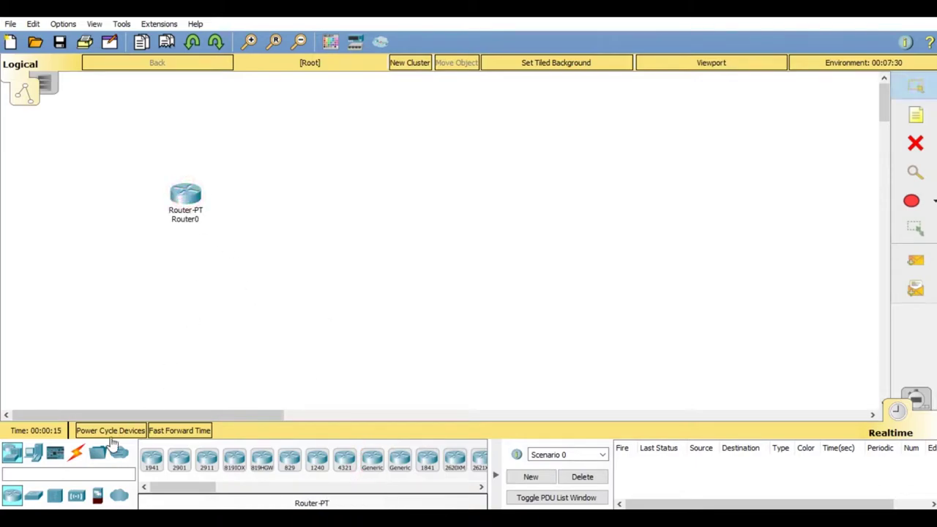
{"action": "left_click", "coordinate": [33, 496]}
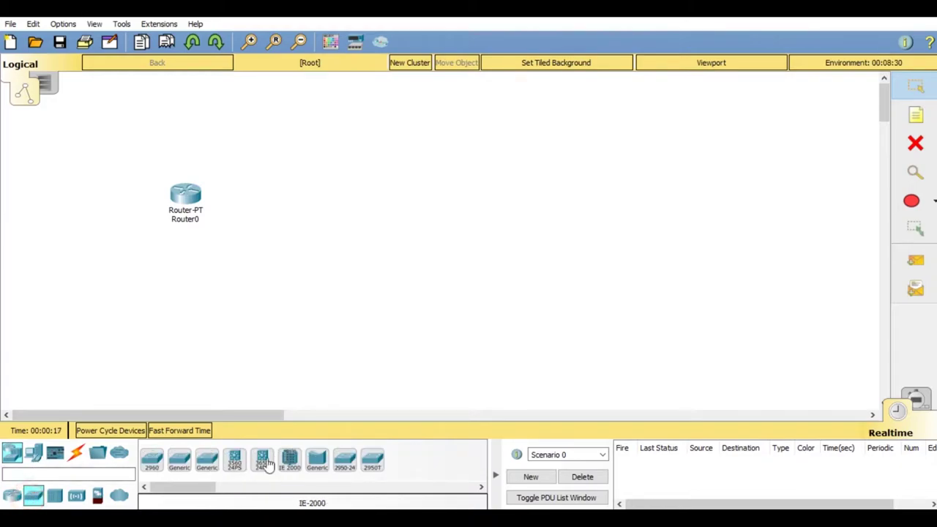
{"action": "left_click", "coordinate": [179, 460]}
{"action": "left_click", "coordinate": [381, 197]}
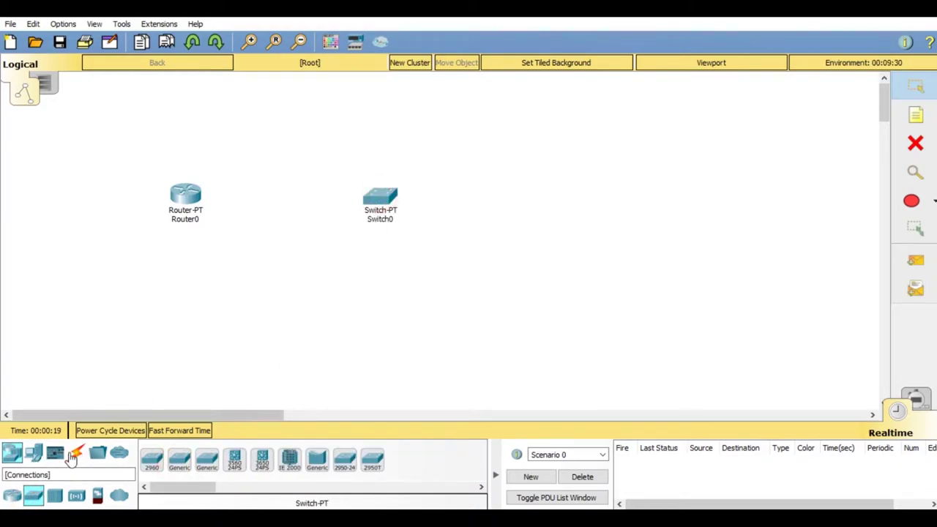
{"action": "left_click", "coordinate": [33, 452]}
{"action": "left_click", "coordinate": [209, 464]}
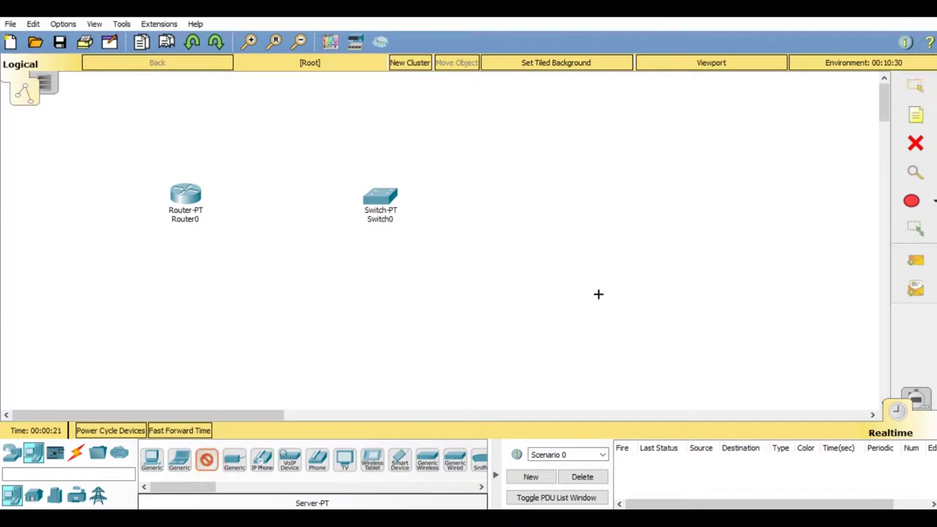
{"action": "left_click", "coordinate": [572, 194]}
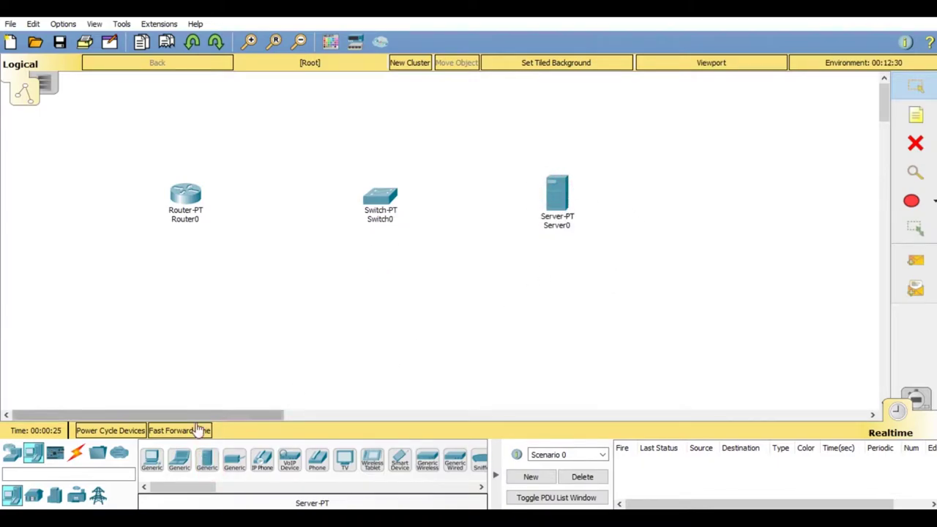
Place generic PCs PC0 and PC1 below, between the router and switch and to its right
{"action": "left_click", "coordinate": [152, 459]}
{"action": "left_click", "coordinate": [280, 337]}
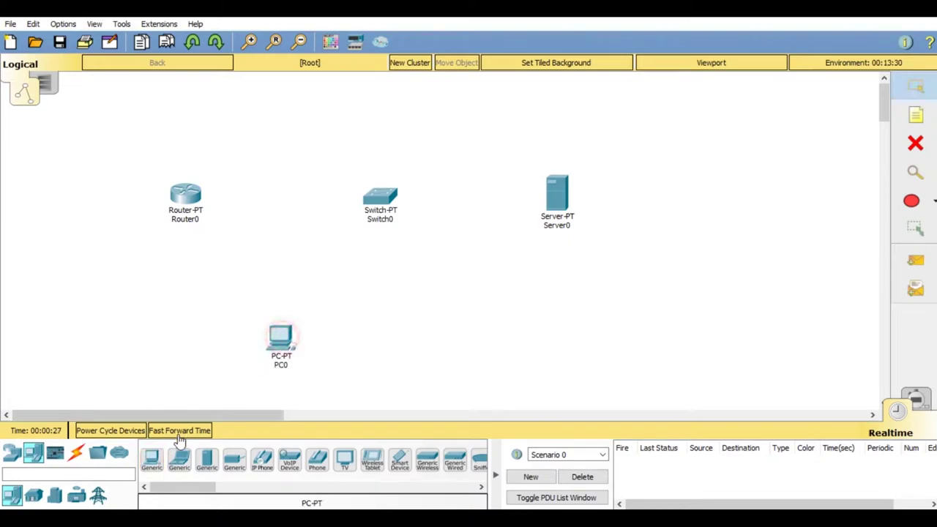
{"action": "left_click", "coordinate": [152, 460]}
{"action": "left_click", "coordinate": [444, 339]}
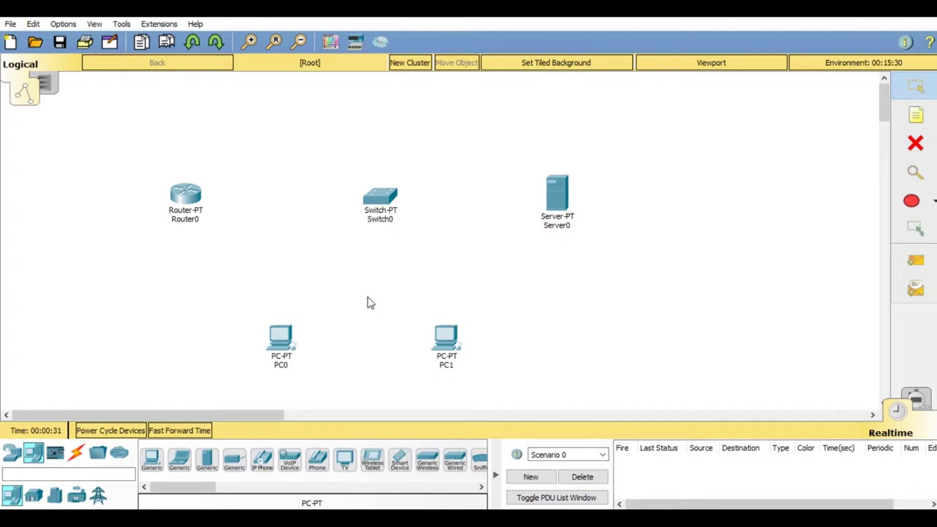
{"action": "left_click", "coordinate": [76, 451]}
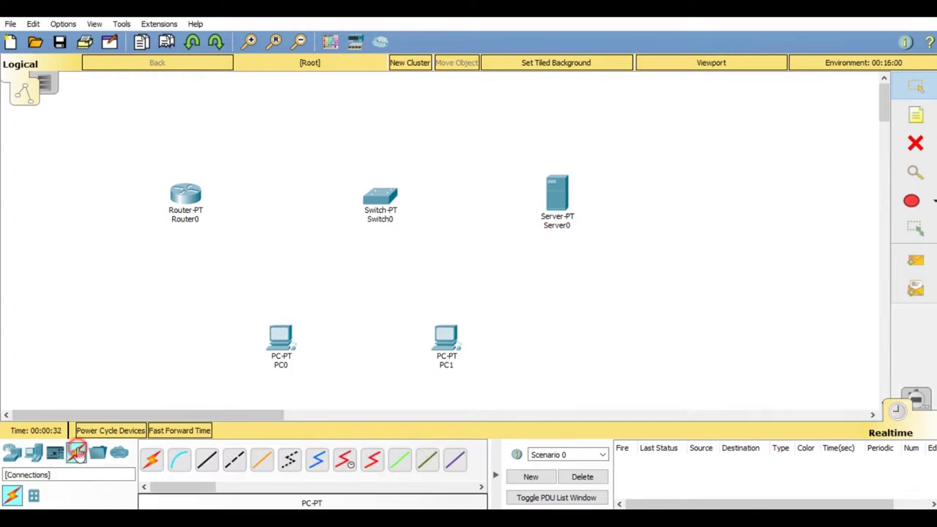
Connect Router0 and Server0 to Switch0 with automatic cables
{"action": "left_click", "coordinate": [154, 460]}
{"action": "left_click", "coordinate": [187, 199]}
{"action": "left_click", "coordinate": [381, 199]}
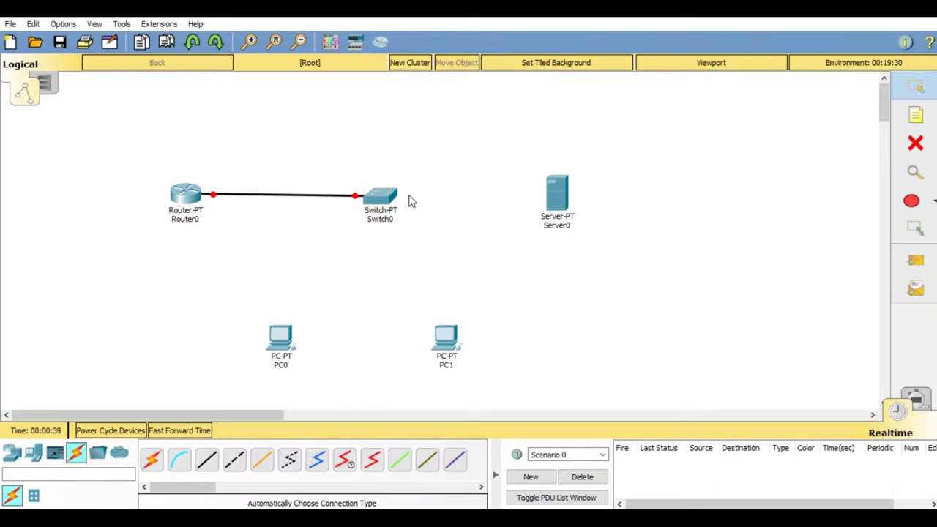
{"action": "left_click", "coordinate": [151, 460]}
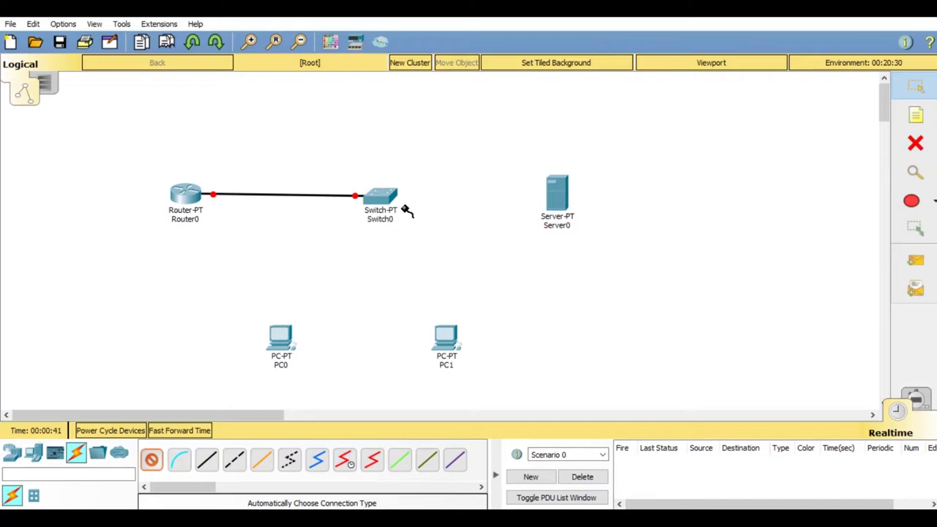
{"action": "left_click", "coordinate": [386, 197]}
{"action": "left_click", "coordinate": [555, 192]}
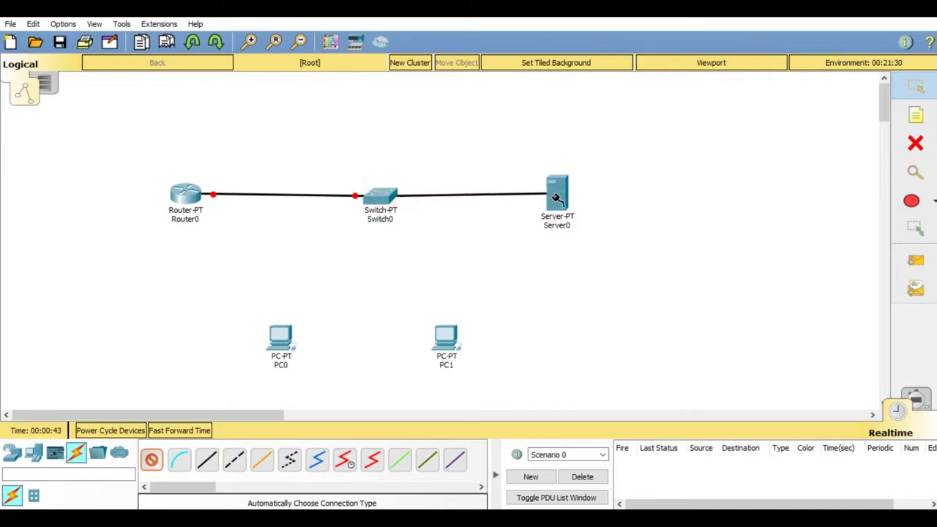
Connect PC0 and PC1 to Switch0 with automatic cables
{"action": "left_click", "coordinate": [152, 460]}
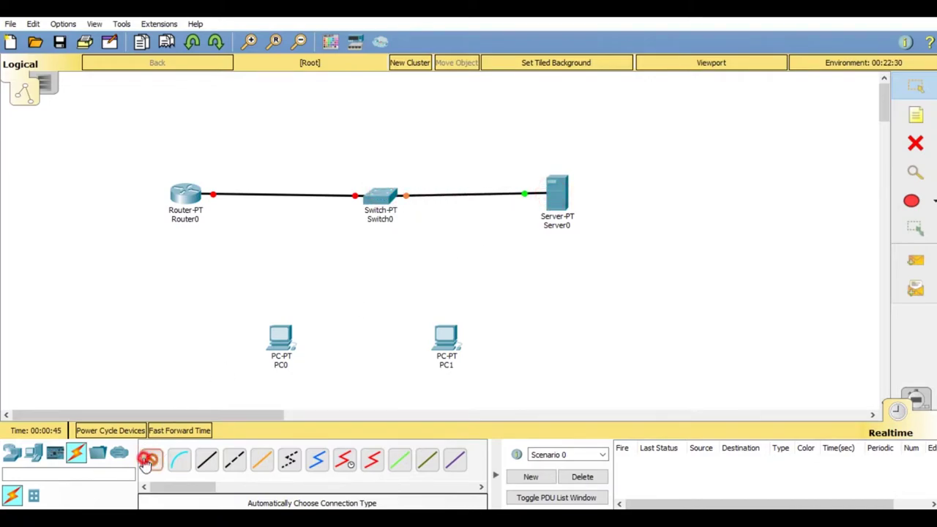
{"action": "left_click", "coordinate": [282, 340]}
{"action": "left_click", "coordinate": [383, 195]}
{"action": "left_click", "coordinate": [151, 460]}
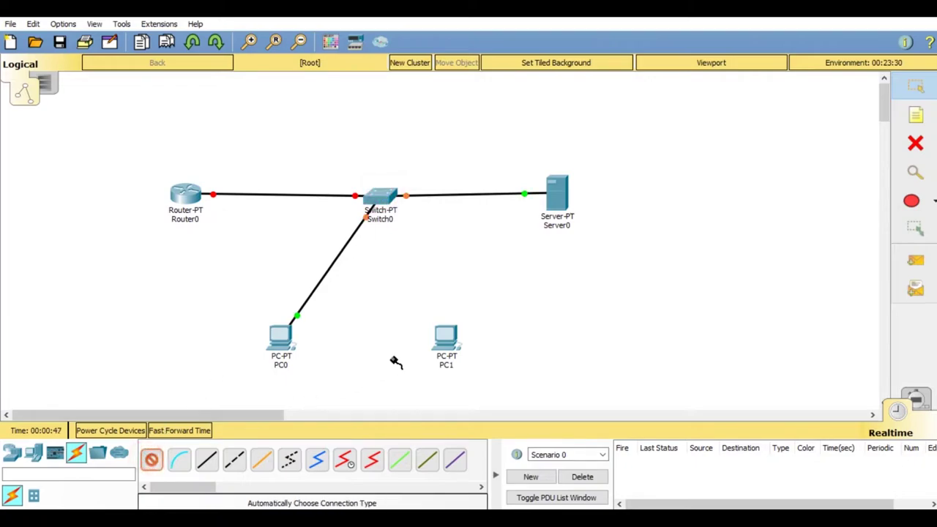
{"action": "left_click", "coordinate": [437, 337]}
{"action": "left_click", "coordinate": [375, 200]}
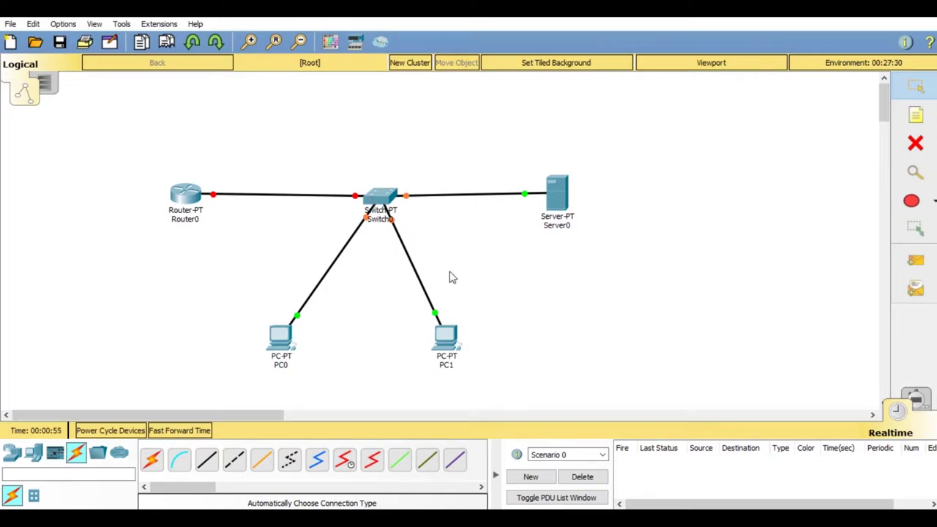
{"action": "left_click", "coordinate": [917, 115]}
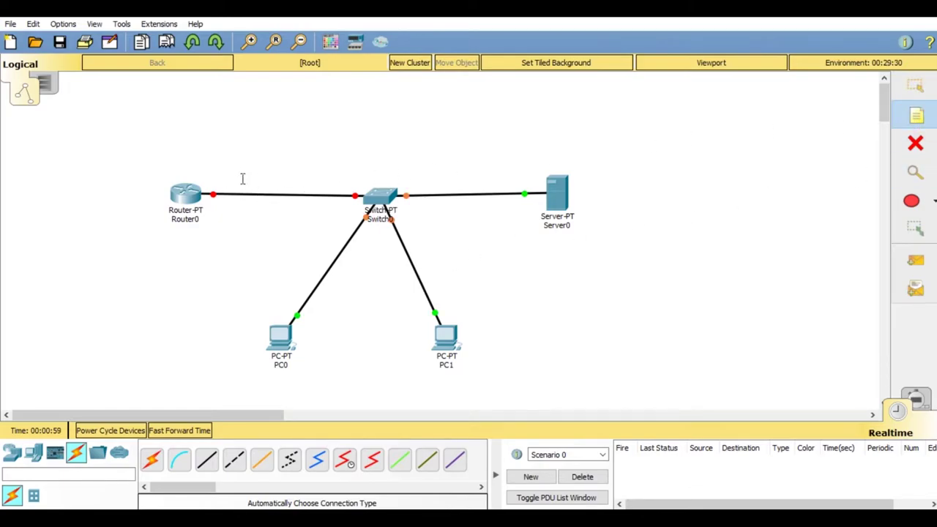
Add a note reading 192.168.1.1 beside Router0
{"action": "left_click", "coordinate": [219, 178]}
{"action": "type", "text": "19"}
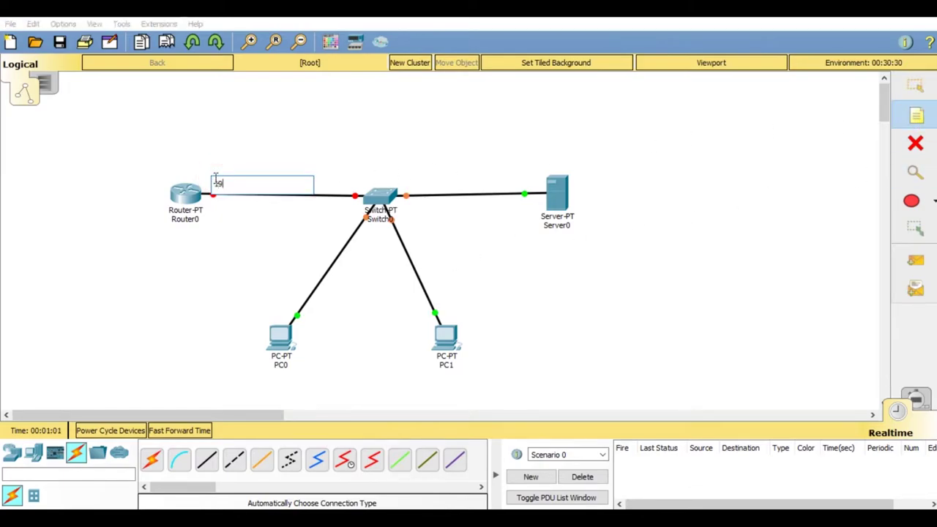
{"action": "type", "text": "2.168.1.1"}
{"action": "left_click", "coordinate": [916, 85]}
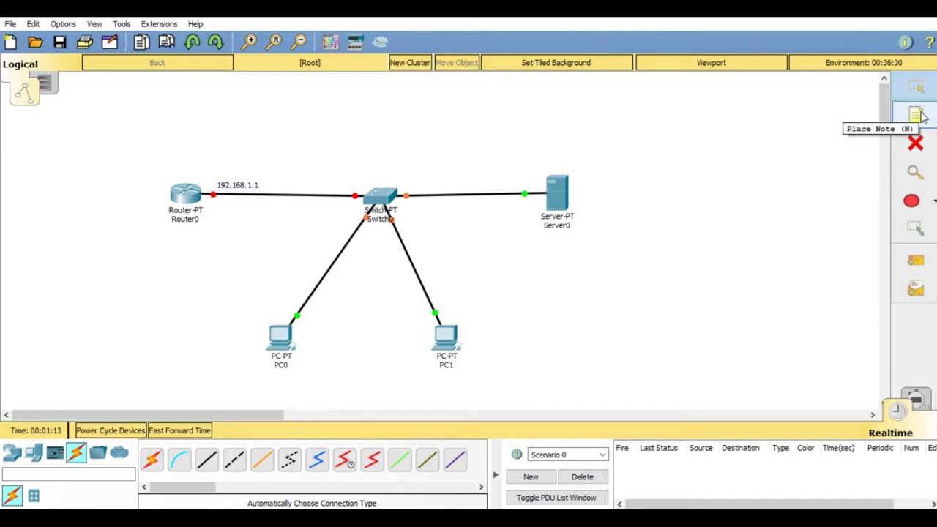
Rename Server0 to 'DHCP Server'
{"action": "left_click", "coordinate": [565, 226]}
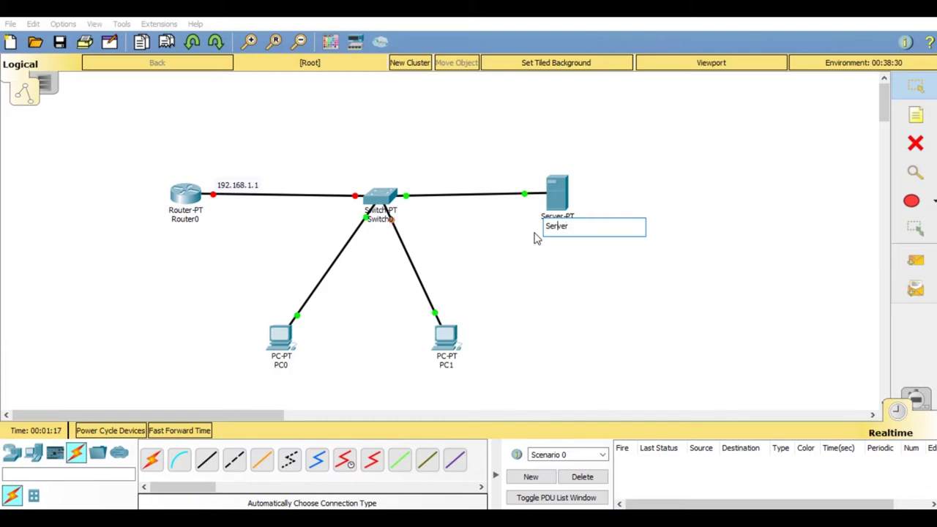
{"action": "type", "text": "DHCP"}
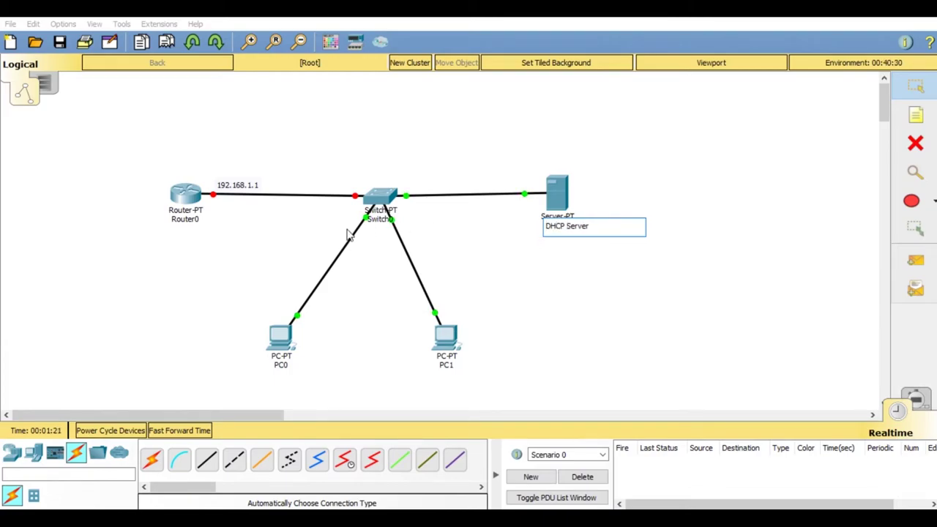
{"action": "left_click", "coordinate": [196, 236]}
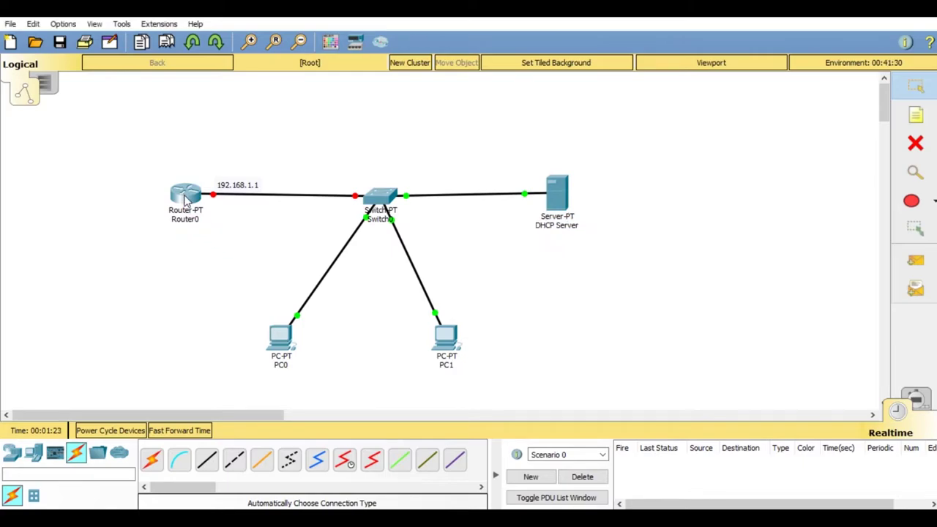
Set Router0's FastEthernet0/0 to 192.168.1.1, mask 255.255.255.0, with Port Status on
{"action": "left_click", "coordinate": [186, 199]}
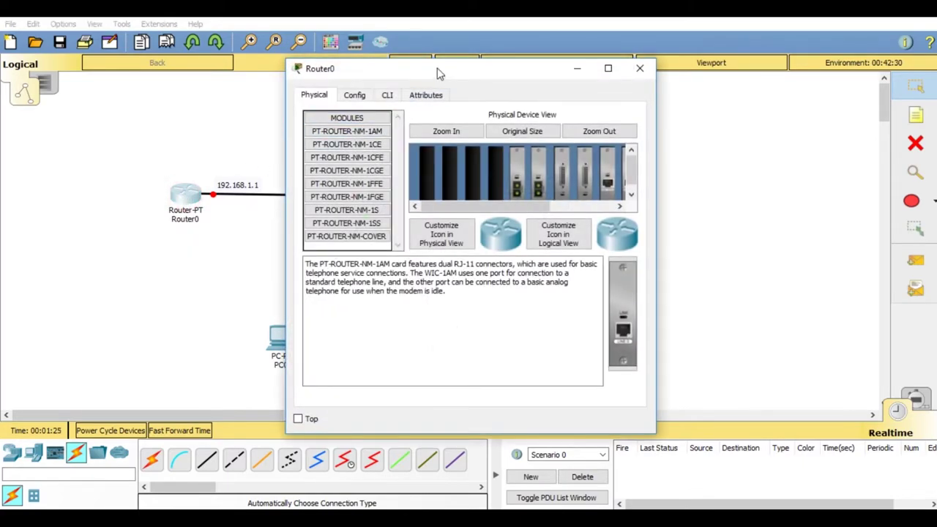
{"action": "left_click_drag", "start_coordinate": [438, 73], "coordinate": [645, 66]}
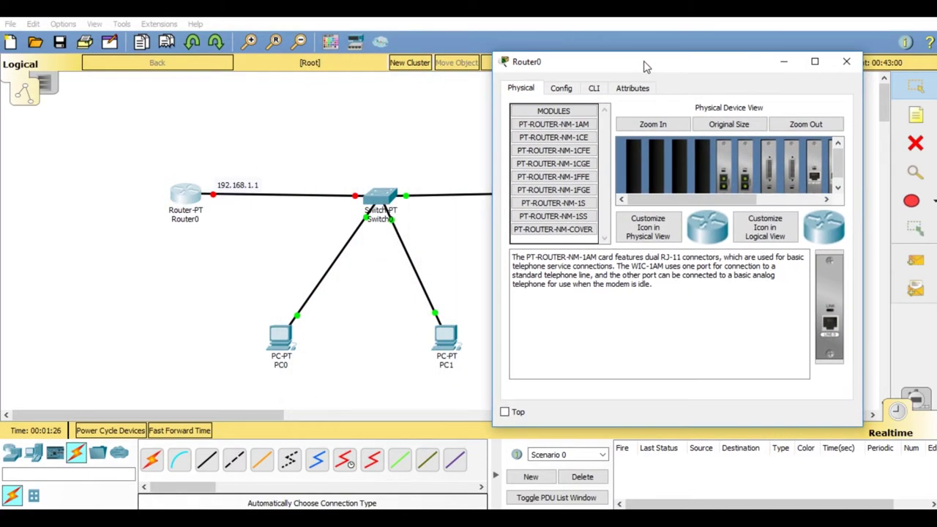
{"action": "left_click", "coordinate": [561, 90]}
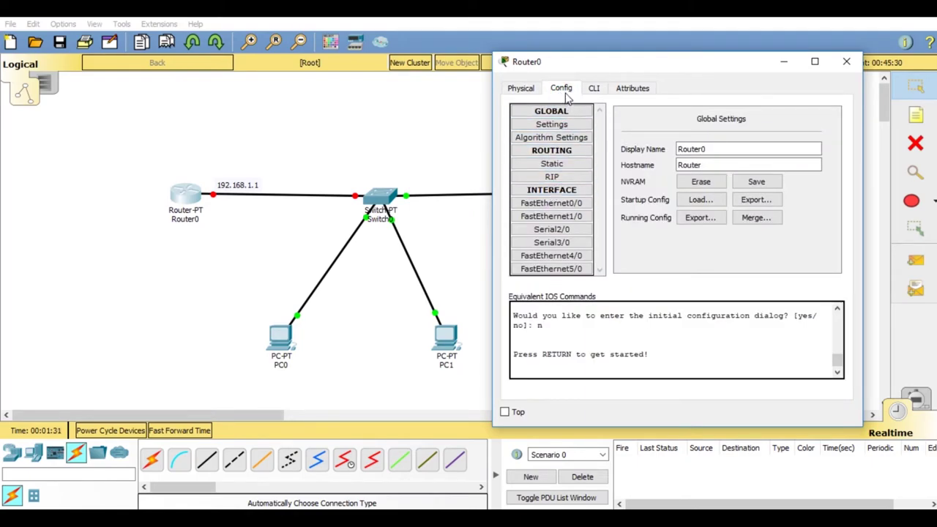
{"action": "left_click", "coordinate": [572, 205]}
{"action": "left_click", "coordinate": [757, 193]}
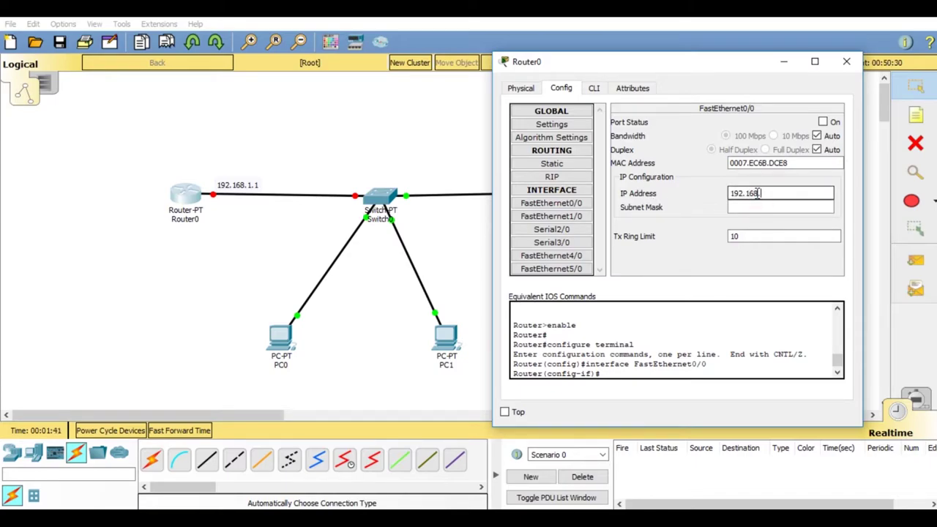
{"action": "type", "text": "192.168.1.1"}
{"action": "key", "text": "Tab"}
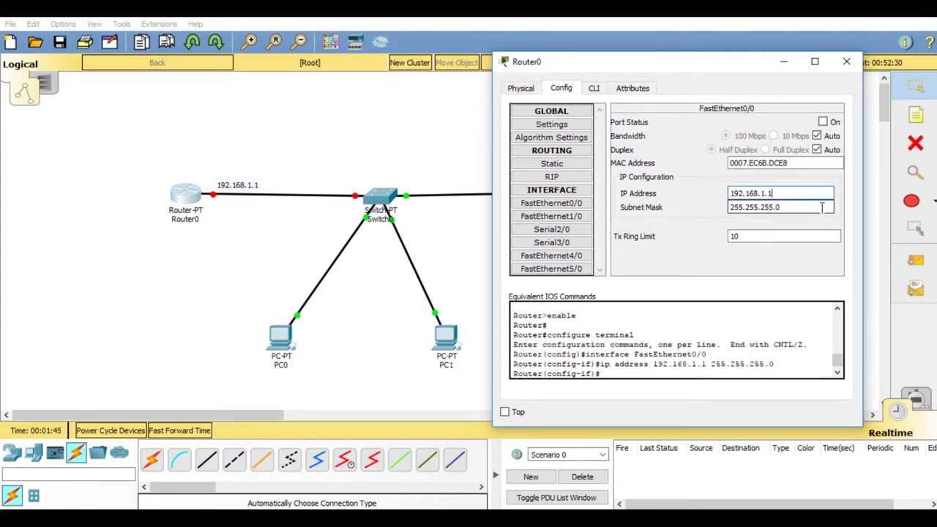
{"action": "left_click", "coordinate": [826, 123]}
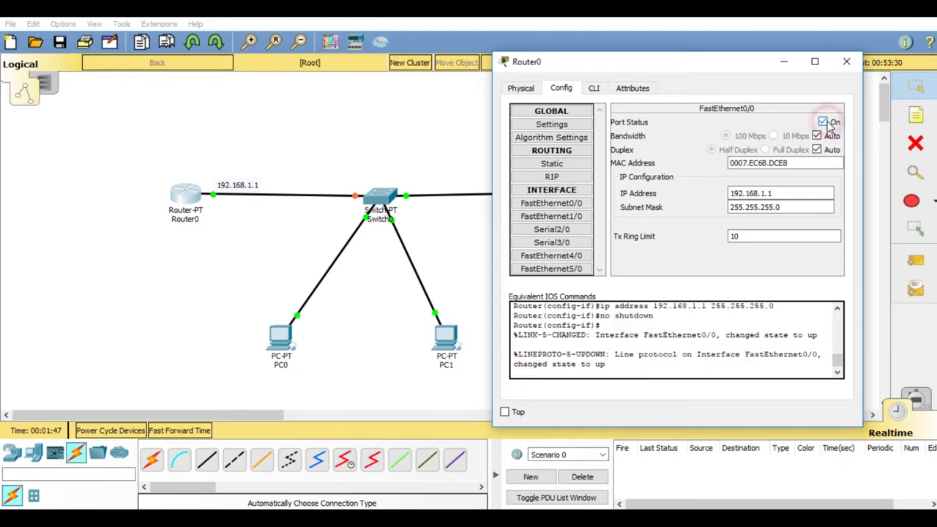
{"action": "left_click", "coordinate": [846, 61]}
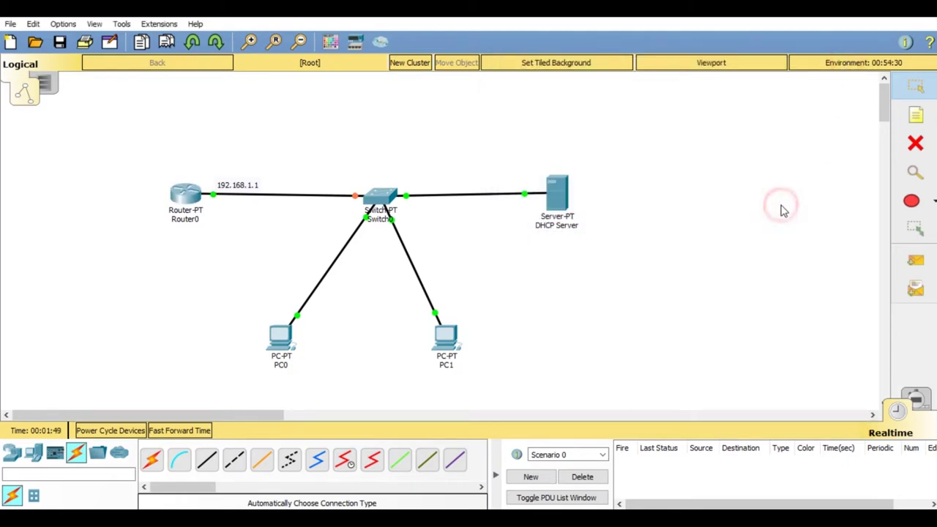
In the DHCP Server's IP Configuration, enter 192.168.1.2, mask 255.255.255.0, gateway 192.168.1.1
{"action": "left_click", "coordinate": [559, 195]}
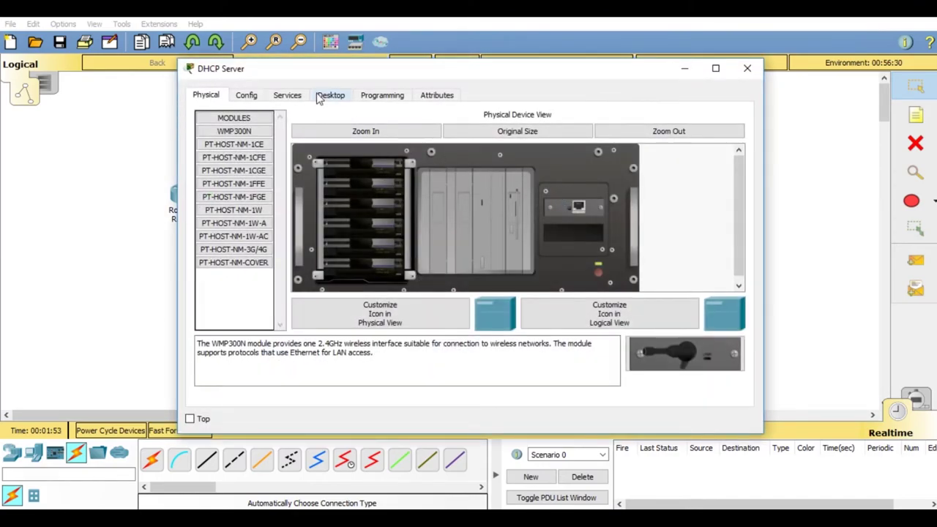
{"action": "left_click", "coordinate": [320, 98]}
{"action": "left_click", "coordinate": [264, 138]}
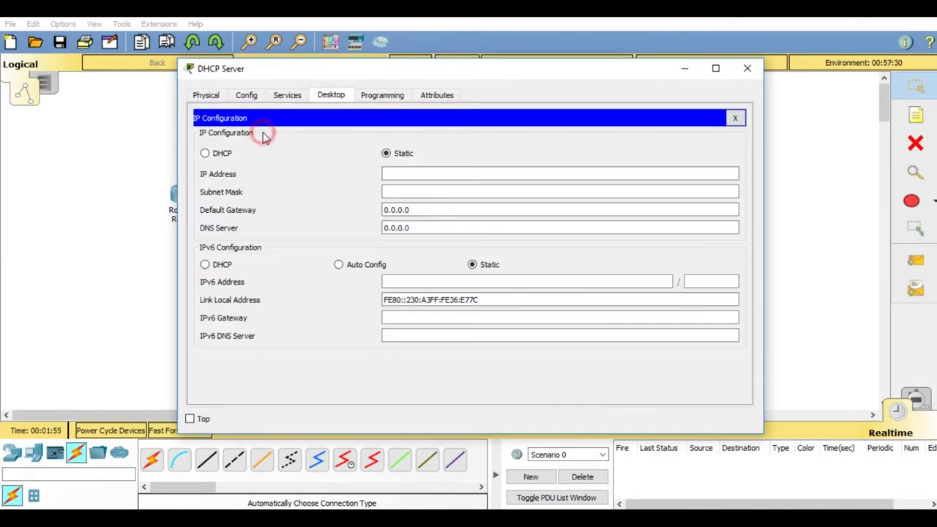
{"action": "left_click", "coordinate": [455, 172]}
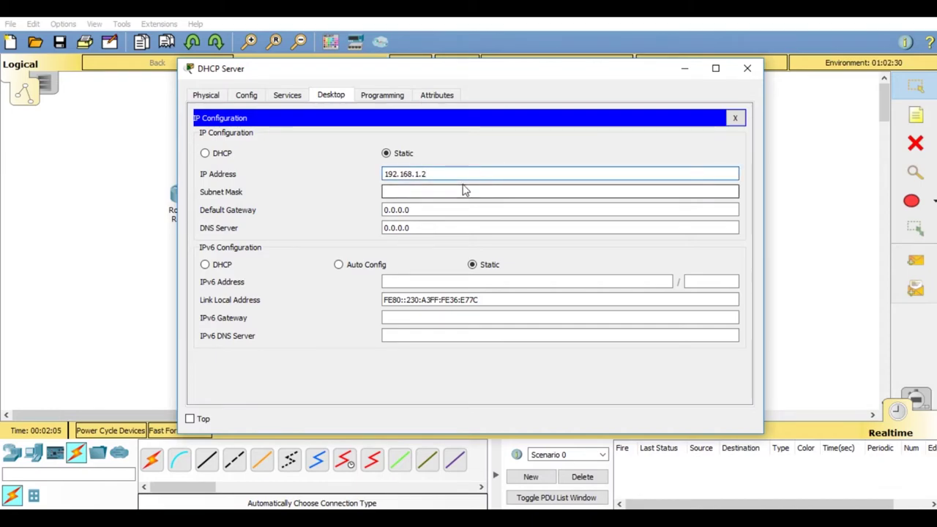
{"action": "left_click", "coordinate": [463, 191]}
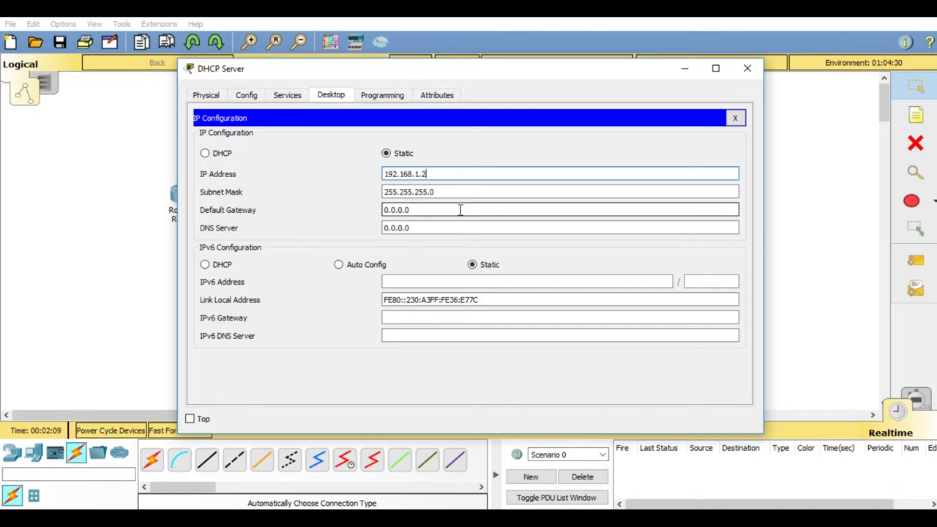
{"action": "left_click", "coordinate": [460, 210]}
{"action": "left_click_drag", "start_coordinate": [296, 70], "coordinate": [460, 73]}
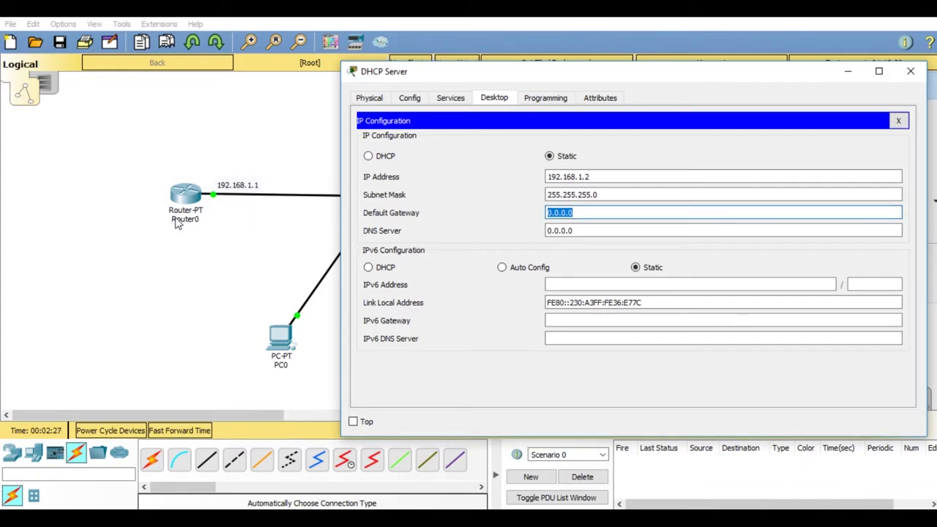
{"action": "type", "text": "192.168.1.1"}
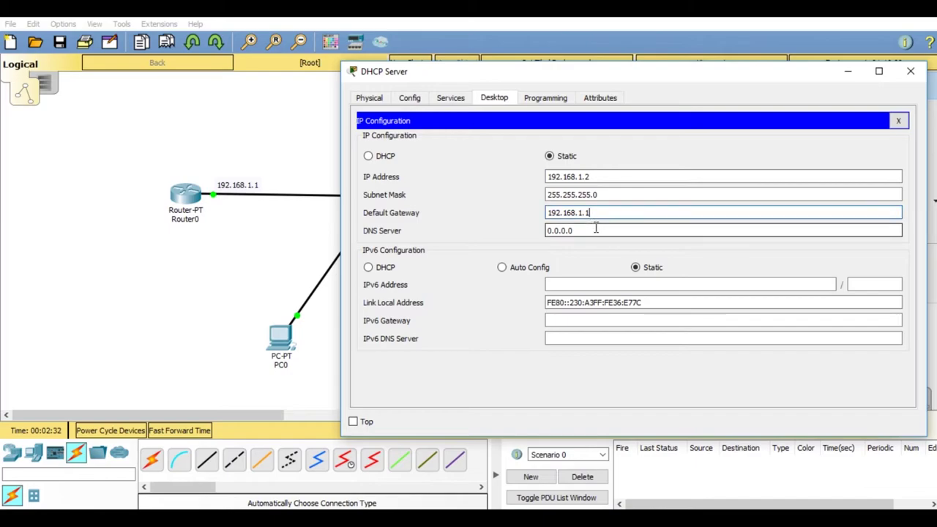
{"action": "left_click", "coordinate": [453, 99]}
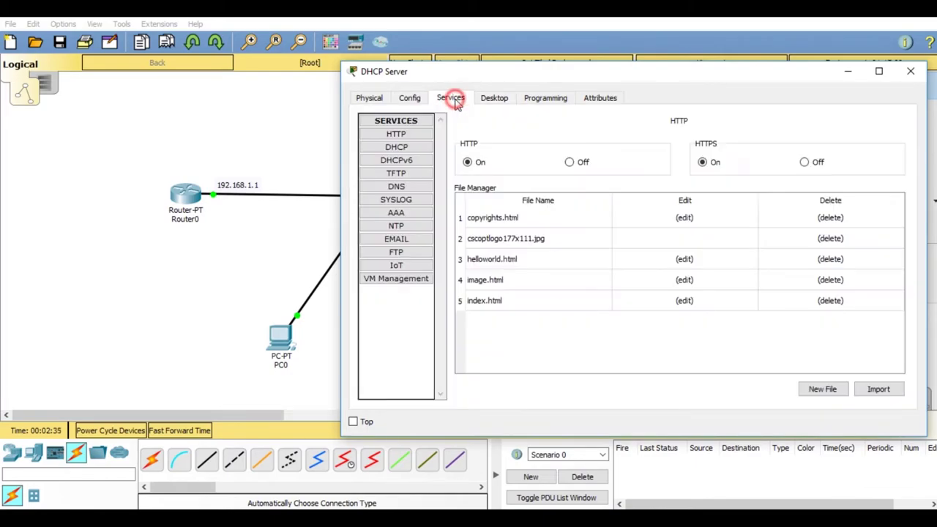
Turn DHCP on and save serverPool with gateway 192.168.1.1, start 192.168.1.3, 253 maximum users
{"action": "left_click", "coordinate": [422, 148]}
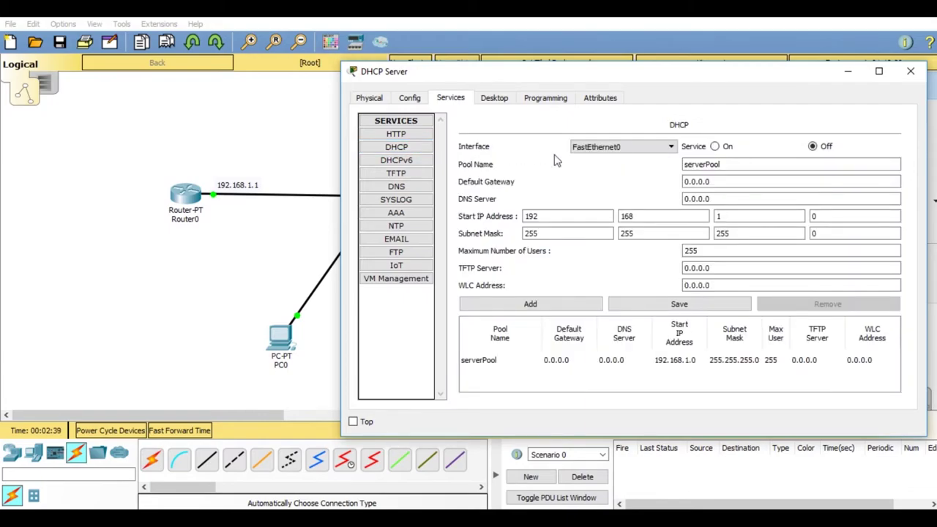
{"action": "left_click", "coordinate": [481, 363]}
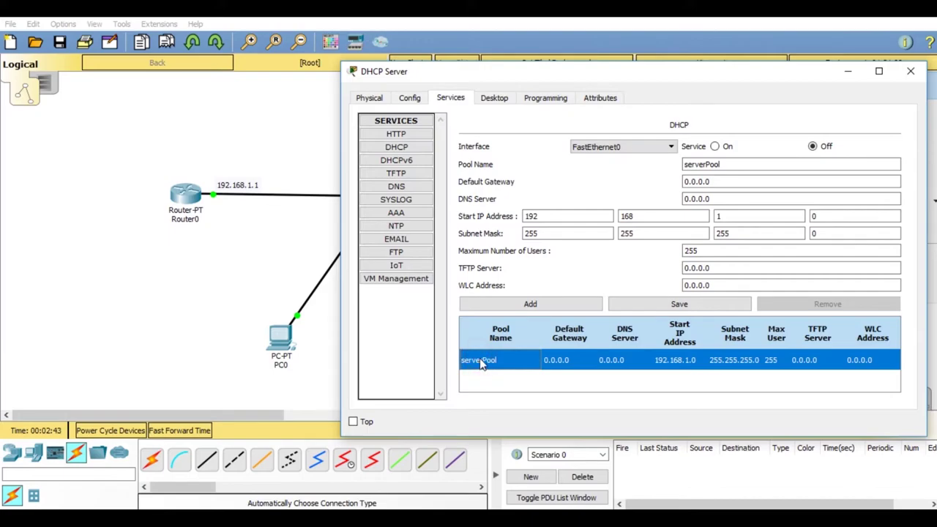
{"action": "left_click", "coordinate": [716, 148]}
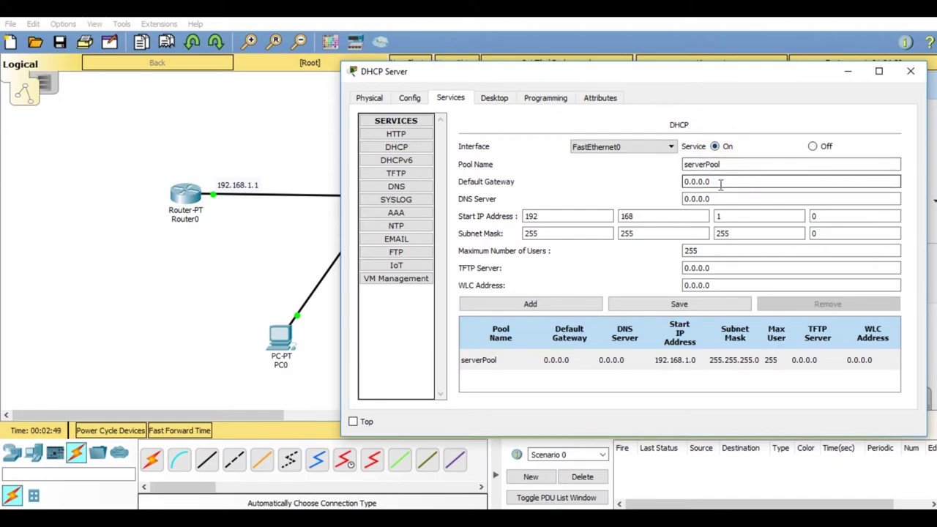
{"action": "left_click_drag", "start_coordinate": [721, 184], "coordinate": [651, 184]}
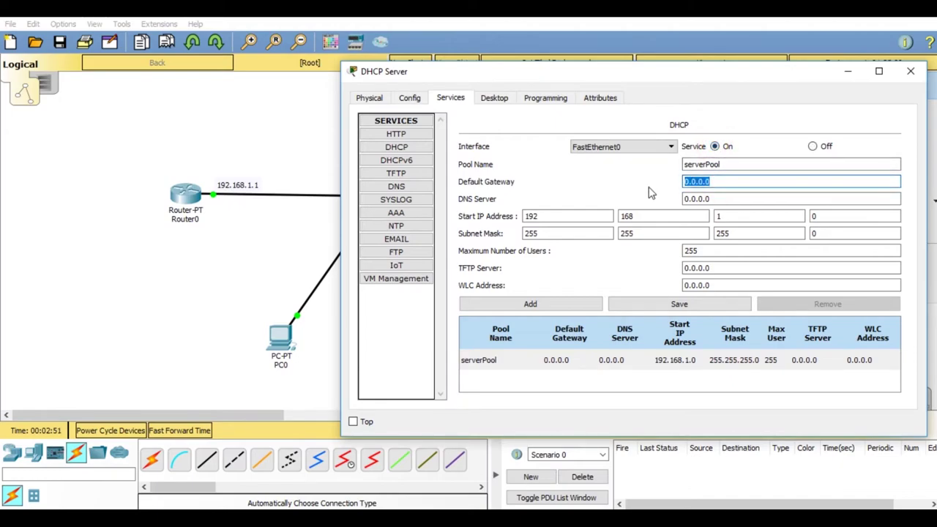
{"action": "type", "text": "192.168.1.1"}
{"action": "left_click", "coordinate": [825, 216]}
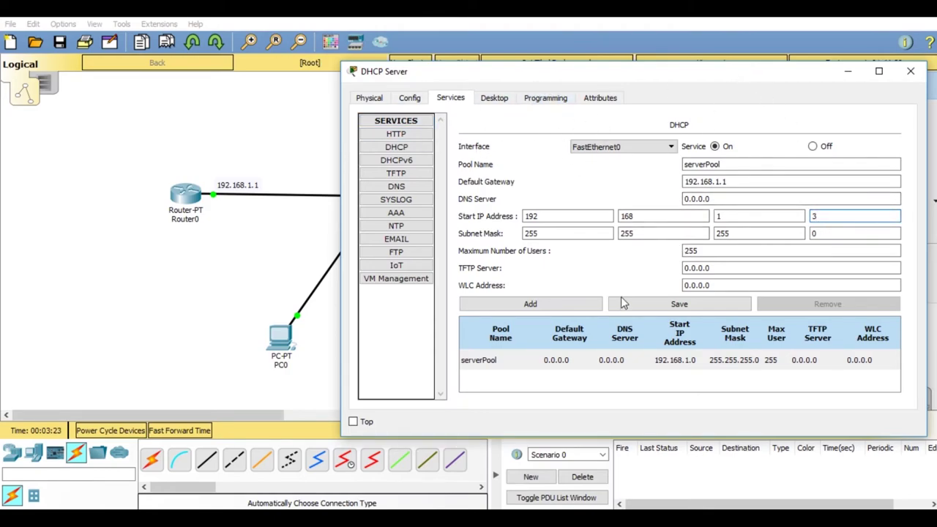
{"action": "left_click", "coordinate": [643, 305]}
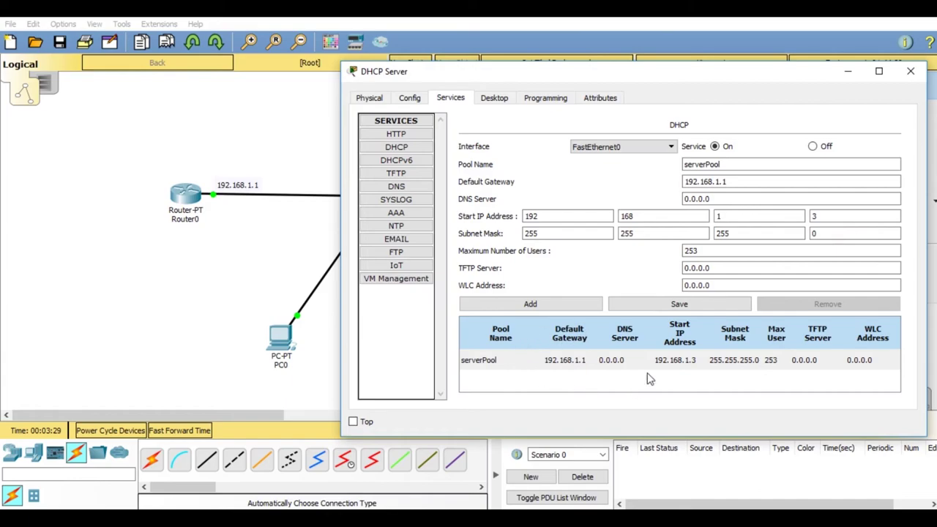
Switch PC0's IP Configuration to DHCP so it receives 192.168.1.3 with gateway 192.168.1.1
{"action": "left_click", "coordinate": [905, 76]}
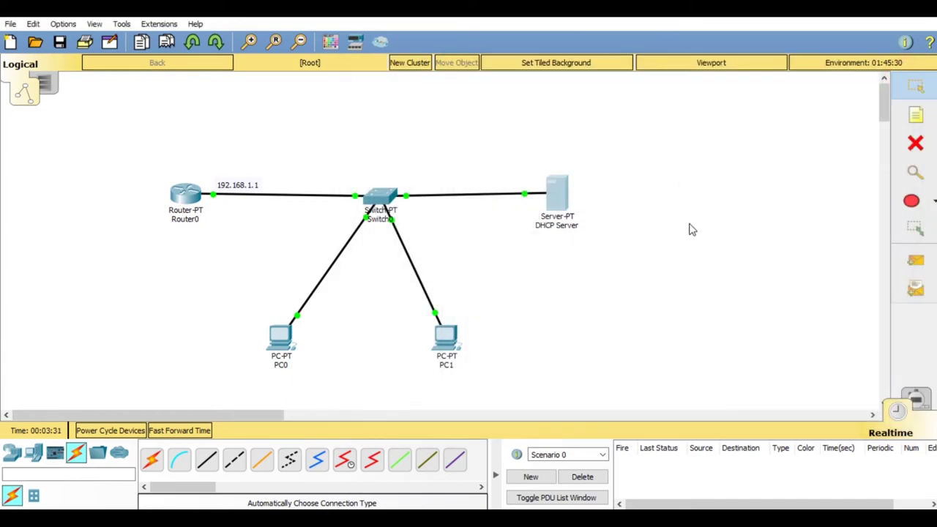
{"action": "left_click", "coordinate": [274, 335]}
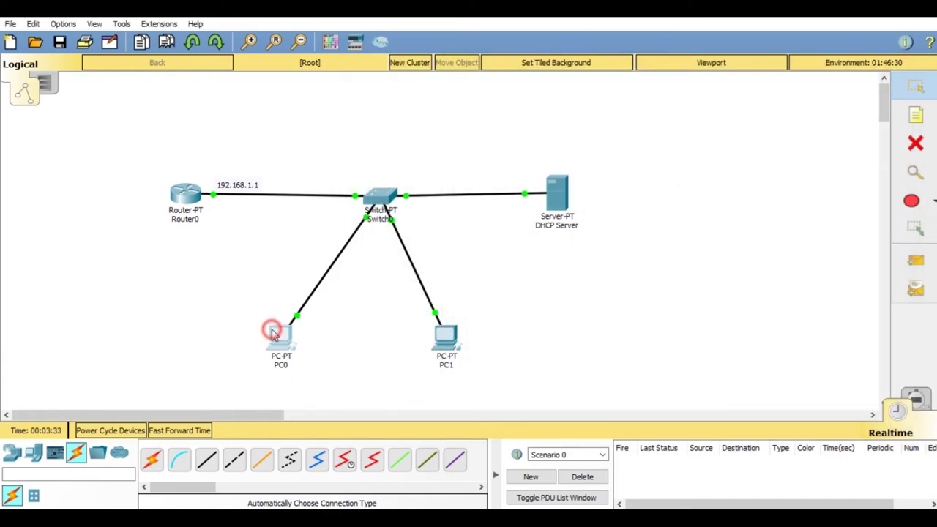
{"action": "left_click_drag", "start_coordinate": [332, 76], "coordinate": [542, 71]}
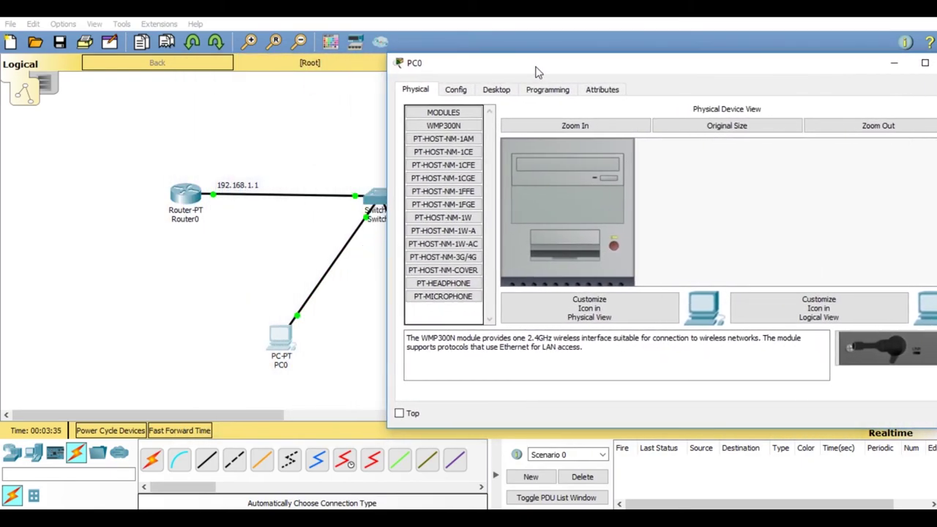
{"action": "left_click", "coordinate": [497, 90]}
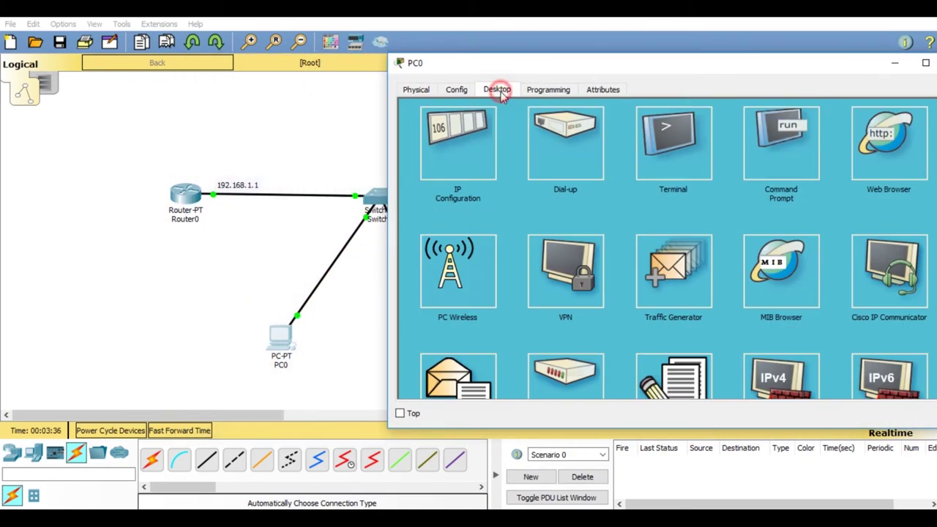
{"action": "left_click", "coordinate": [459, 149]}
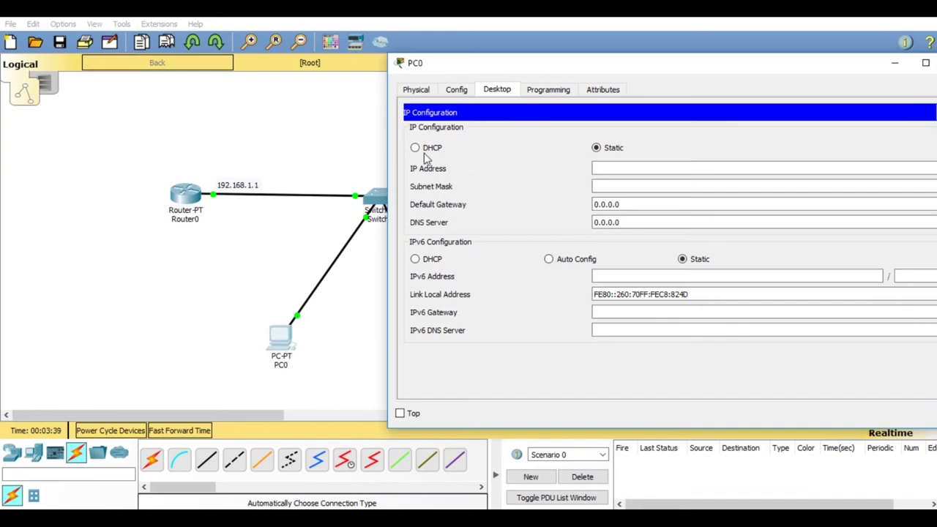
{"action": "left_click", "coordinate": [415, 147]}
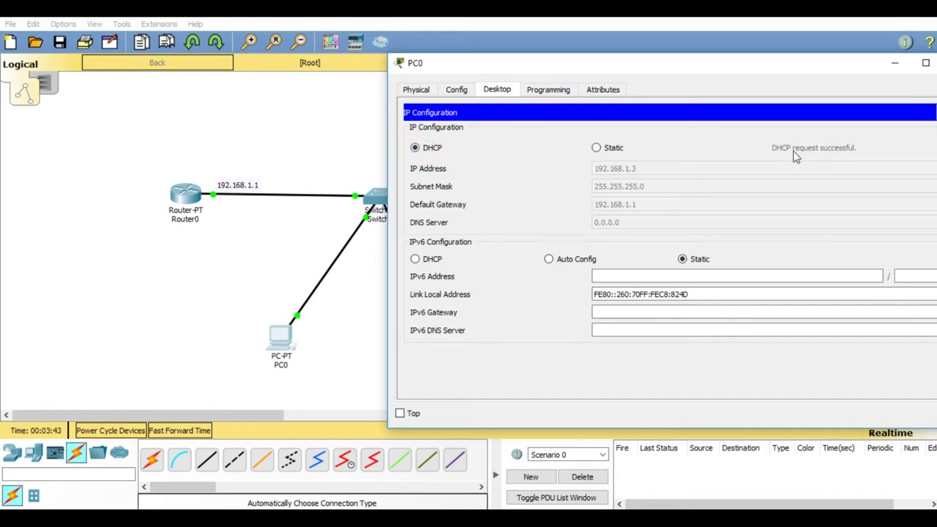
{"action": "left_click_drag", "start_coordinate": [754, 67], "coordinate": [702, 70]}
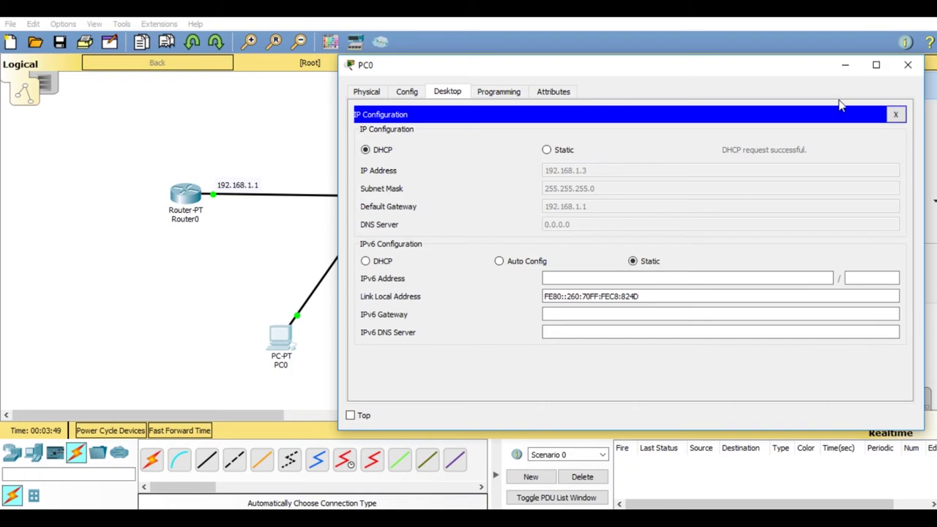
{"action": "left_click", "coordinate": [911, 71]}
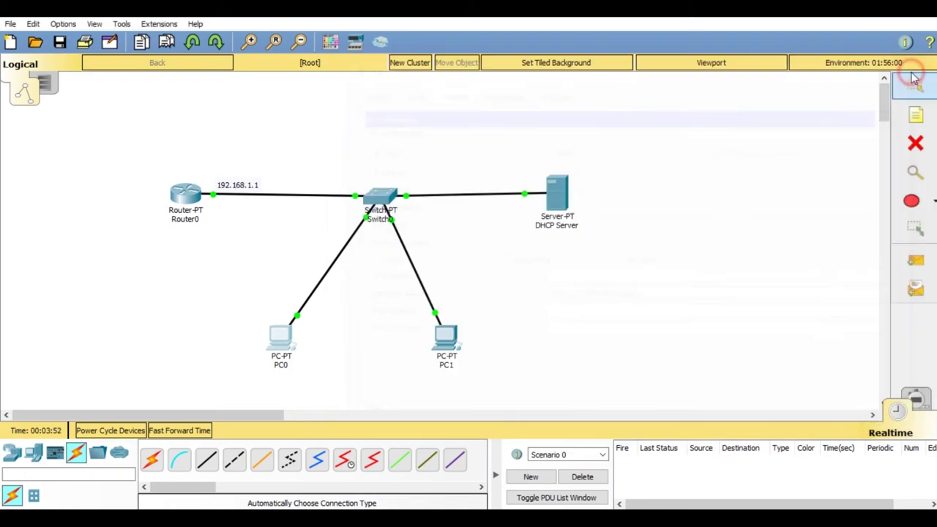
Switch PC1's IP Configuration to DHCP, obtaining 192.168.1.4 with gateway 192.168.1.1
{"action": "left_click", "coordinate": [447, 335]}
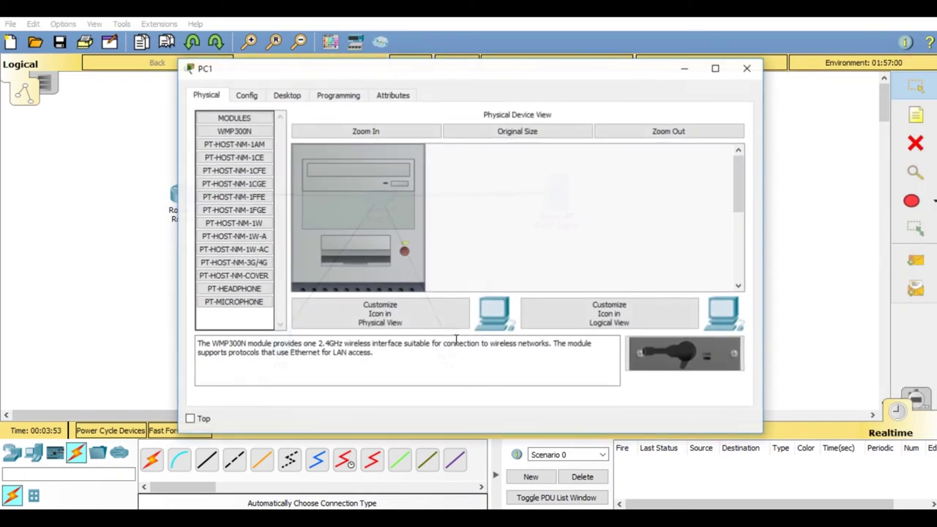
{"action": "left_click", "coordinate": [278, 96]}
{"action": "left_click", "coordinate": [277, 119]}
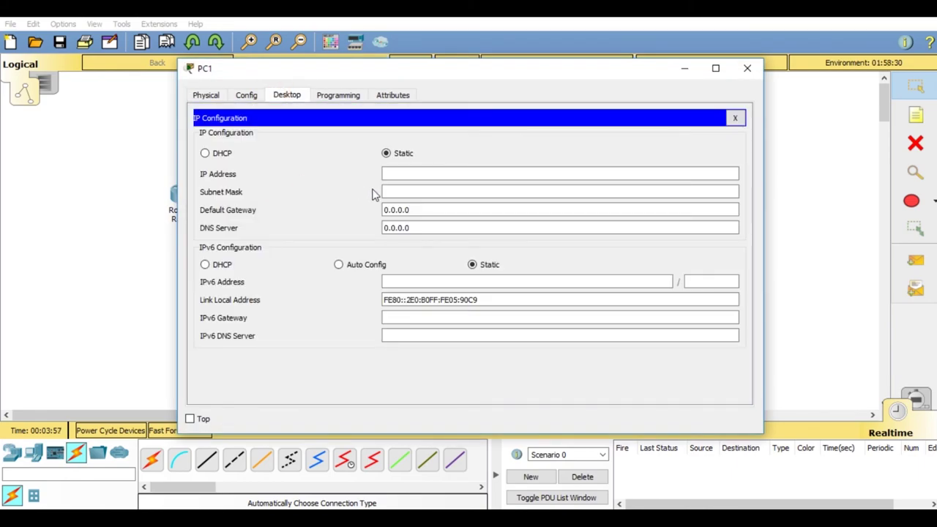
{"action": "left_click", "coordinate": [225, 154]}
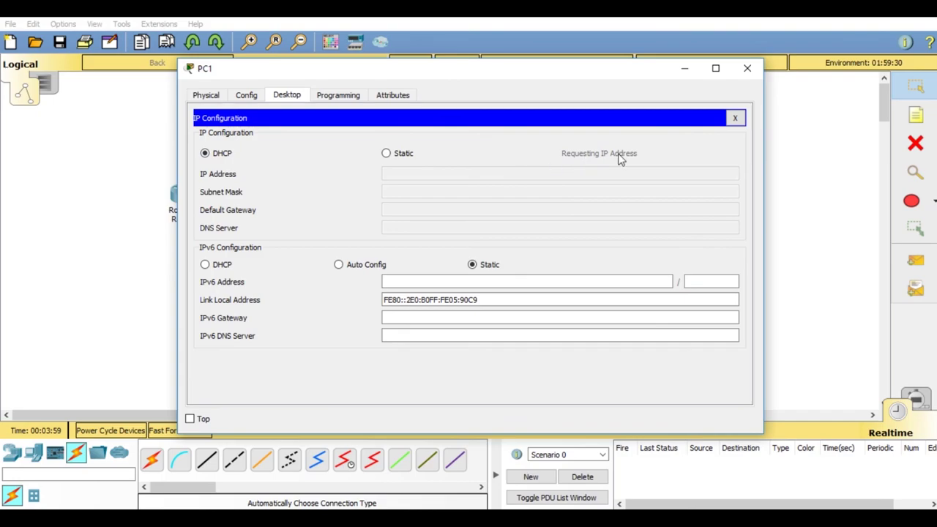
{"action": "left_click", "coordinate": [747, 69]}
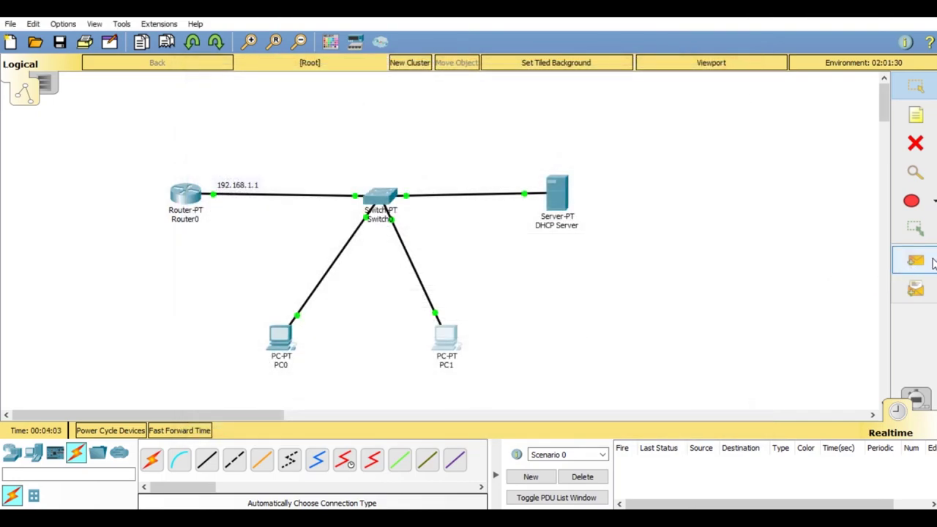
Send simple PDU test pings from PC1 to PC0 and from PC1 to Router0
{"action": "left_click", "coordinate": [917, 261]}
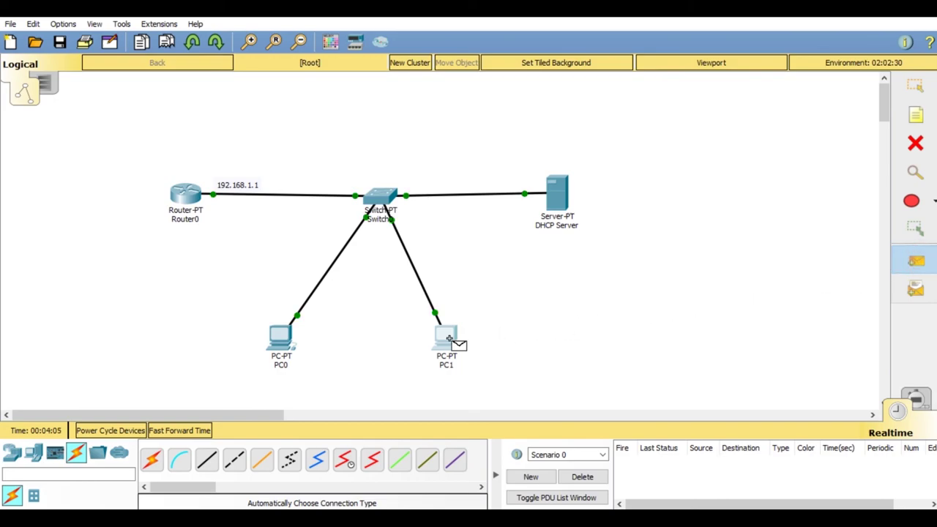
{"action": "left_click", "coordinate": [454, 340]}
{"action": "left_click", "coordinate": [279, 347]}
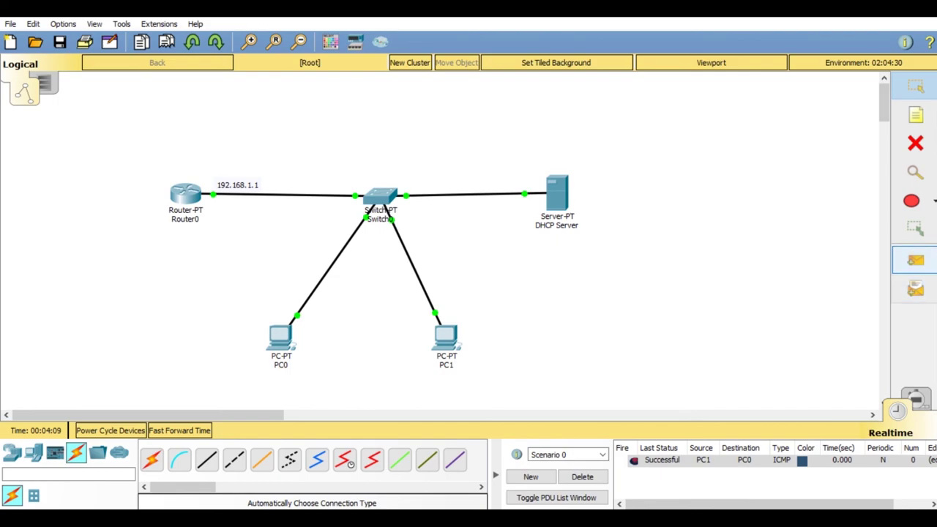
{"action": "left_click", "coordinate": [916, 261]}
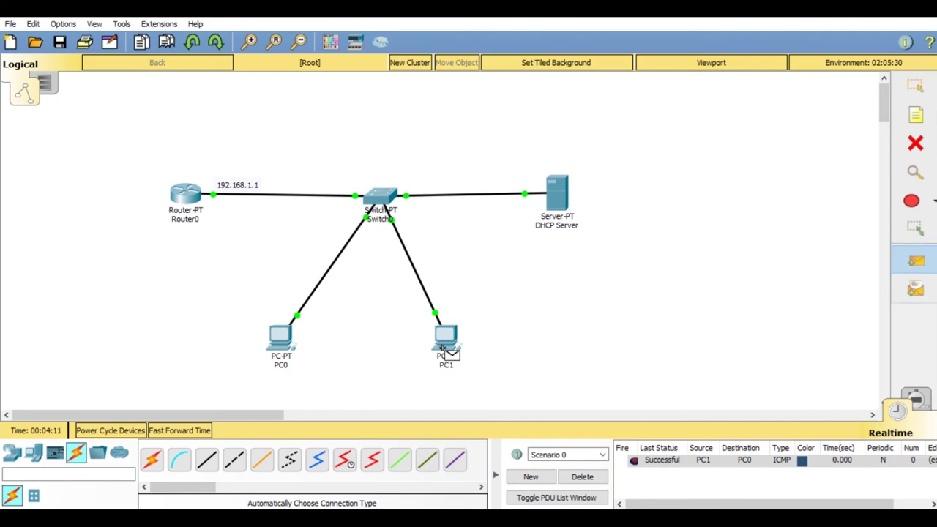
{"action": "left_click", "coordinate": [447, 349]}
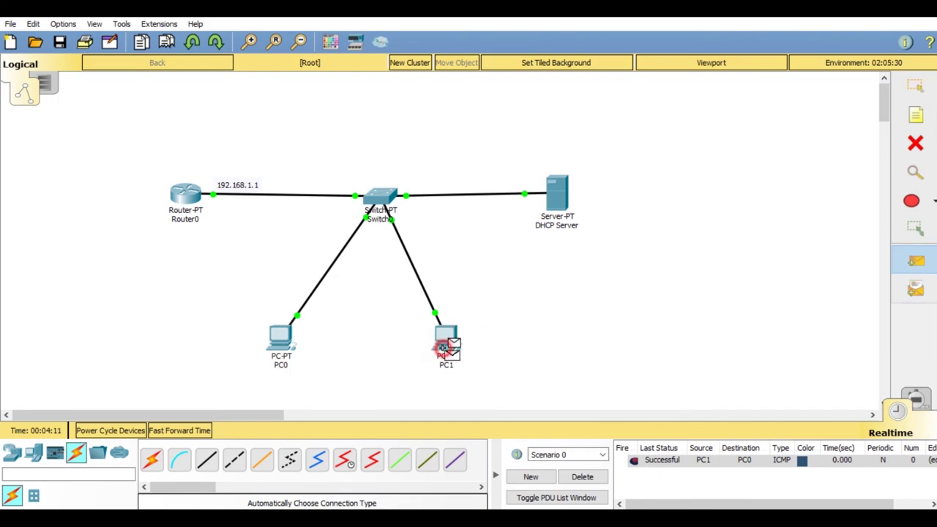
{"action": "left_click", "coordinate": [187, 199]}
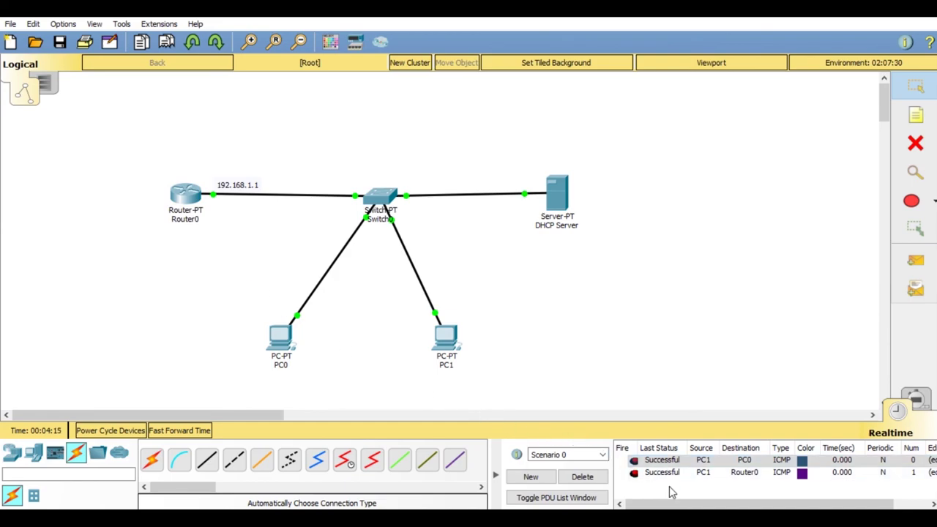
{"action": "left_click", "coordinate": [576, 293]}
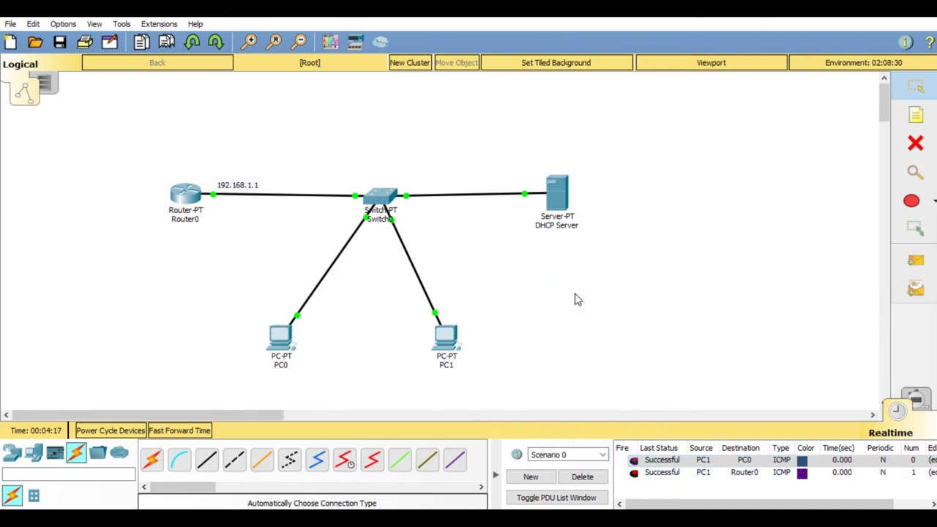